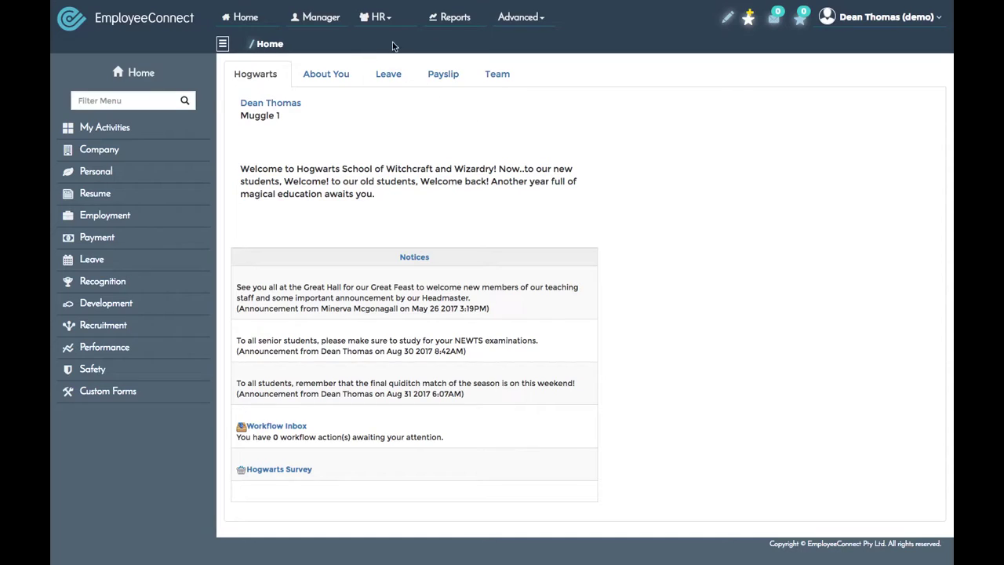
Open the Pay Group list in the HR organisation area
click(375, 17)
click(386, 61)
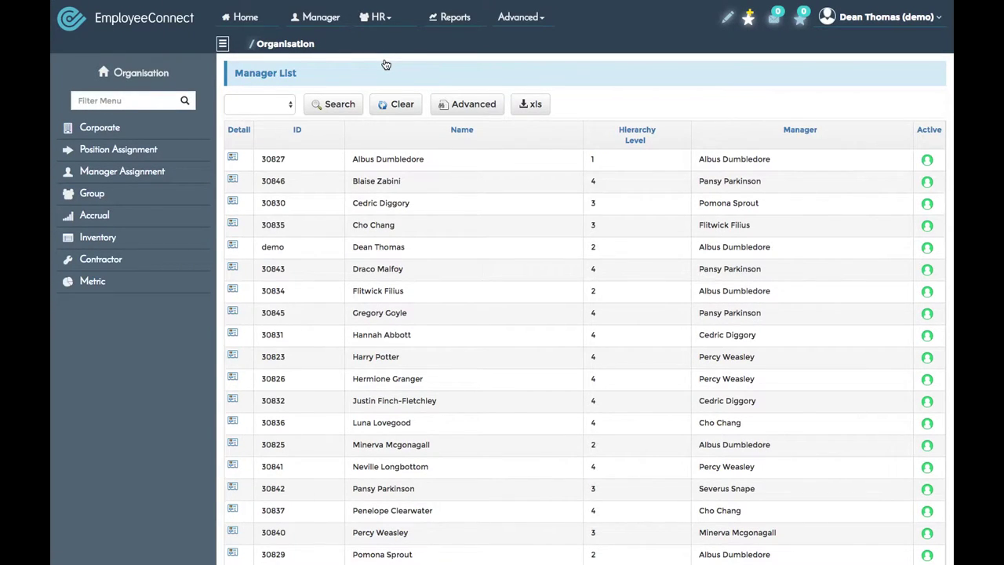
click(92, 194)
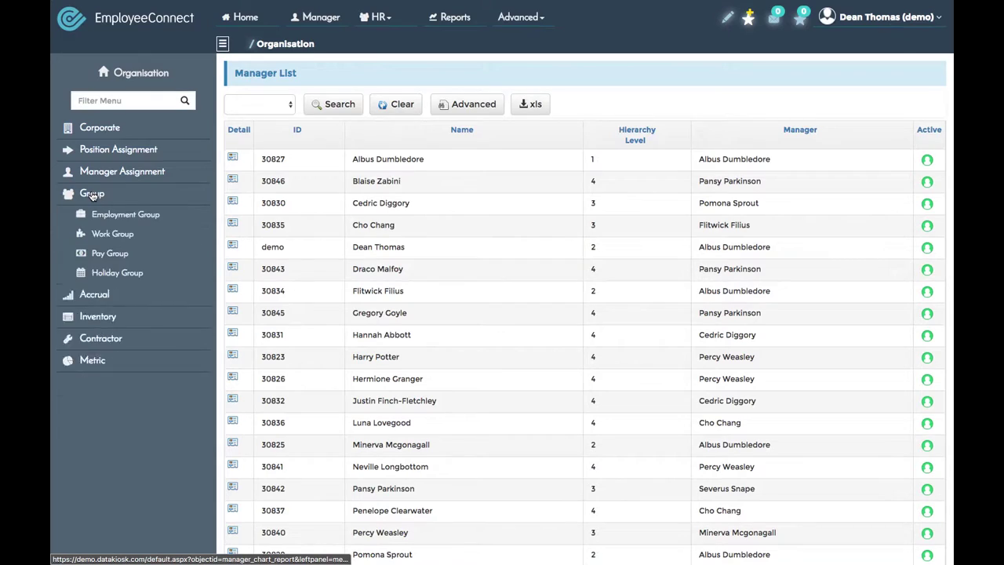
click(101, 260)
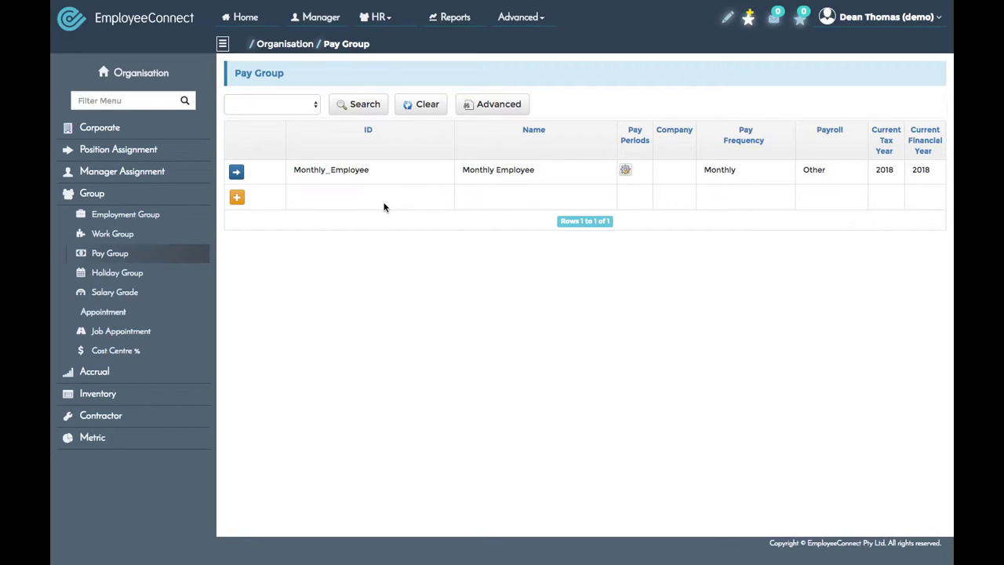
Start a new pay group with the ID Weekly_Employee and the name Weekly Employee
click(238, 199)
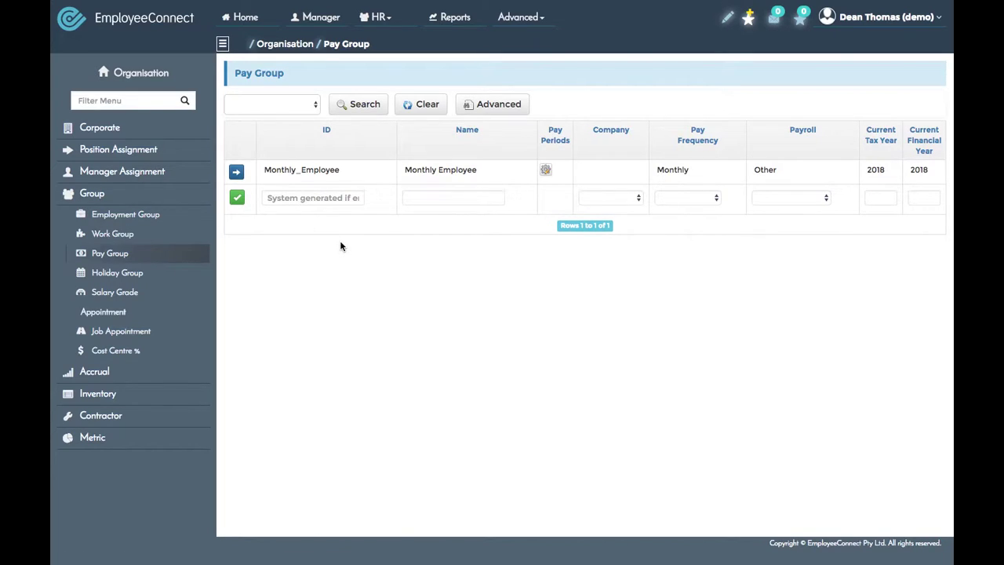
click(309, 198)
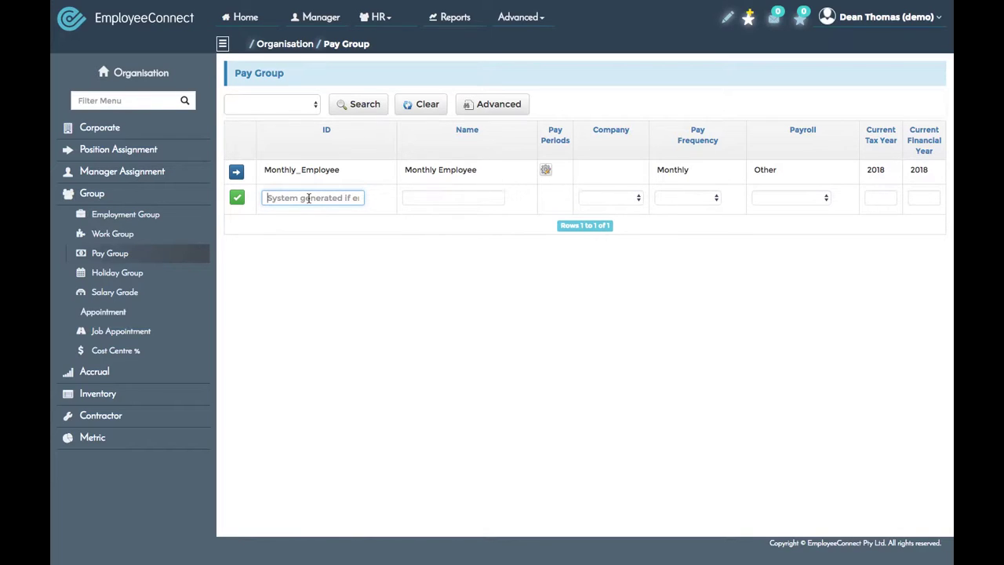
text(Weekley)
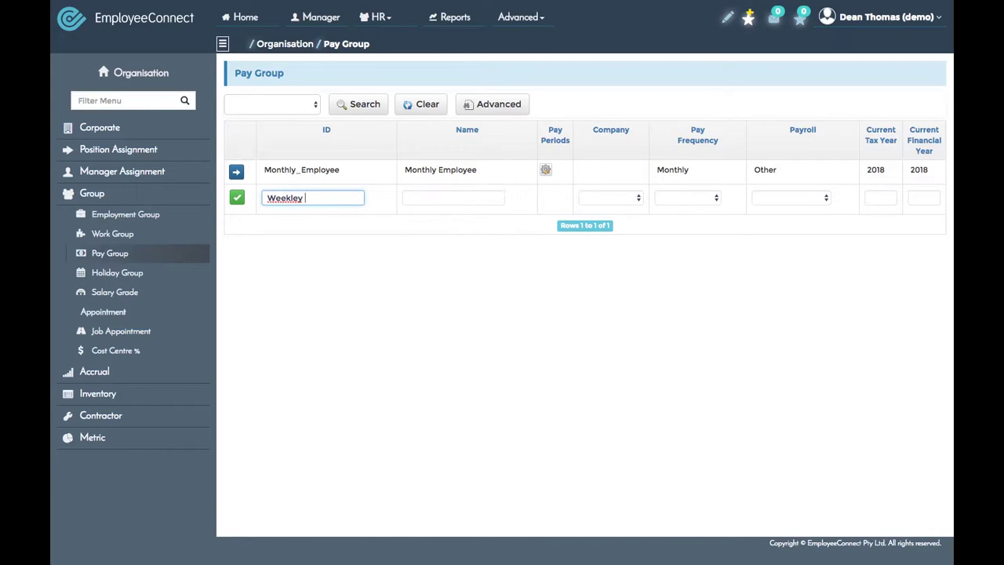
key(BackSpace)
key(BackSpace)
key(BackSpace)
text(y_Employee)
key(Tab)
text(W)
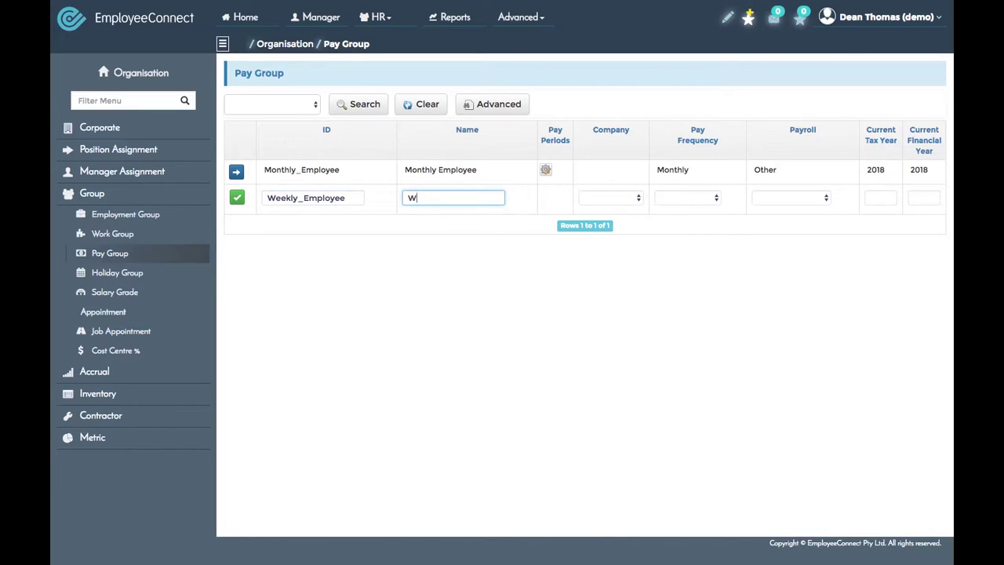
text(eekly Employee)
Set the new pay group's pay frequency to Weekly, leaving company and payroll blank
click(616, 197)
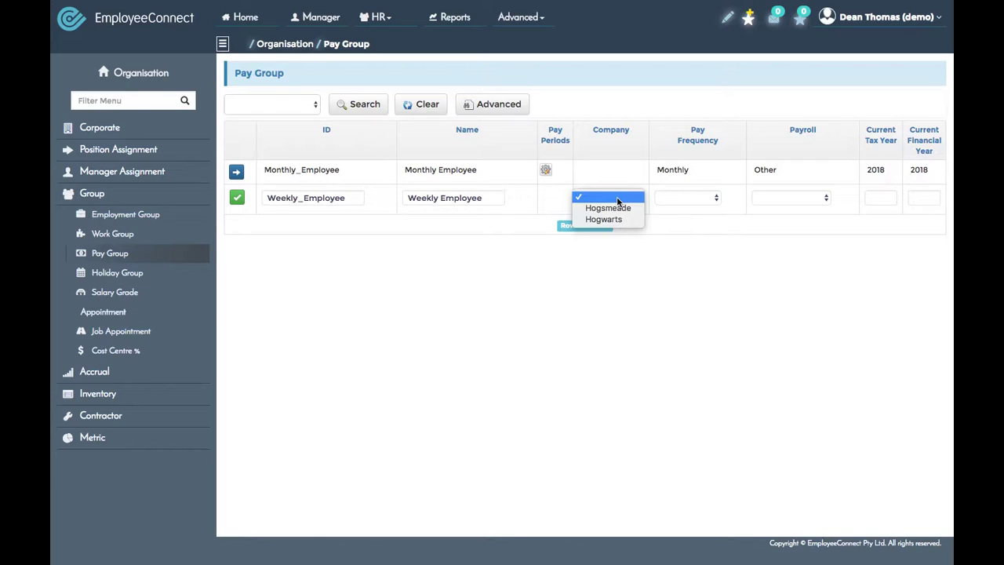
click(702, 286)
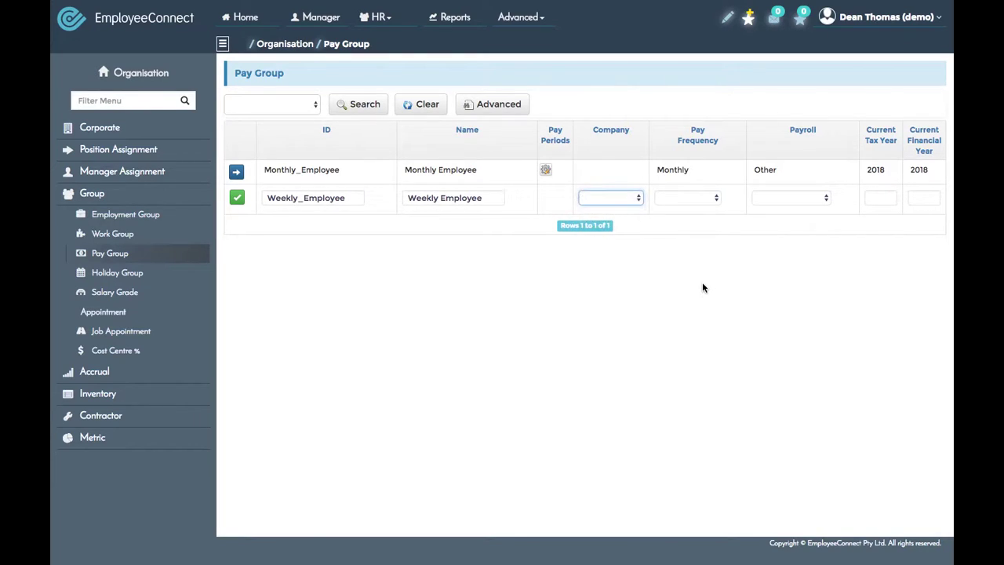
click(690, 198)
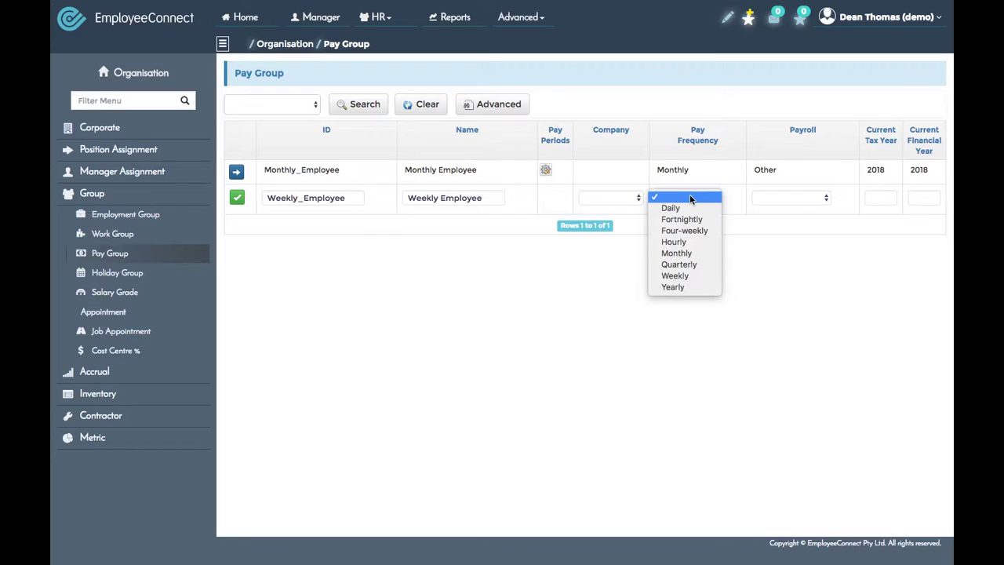
click(675, 275)
click(788, 230)
click(798, 202)
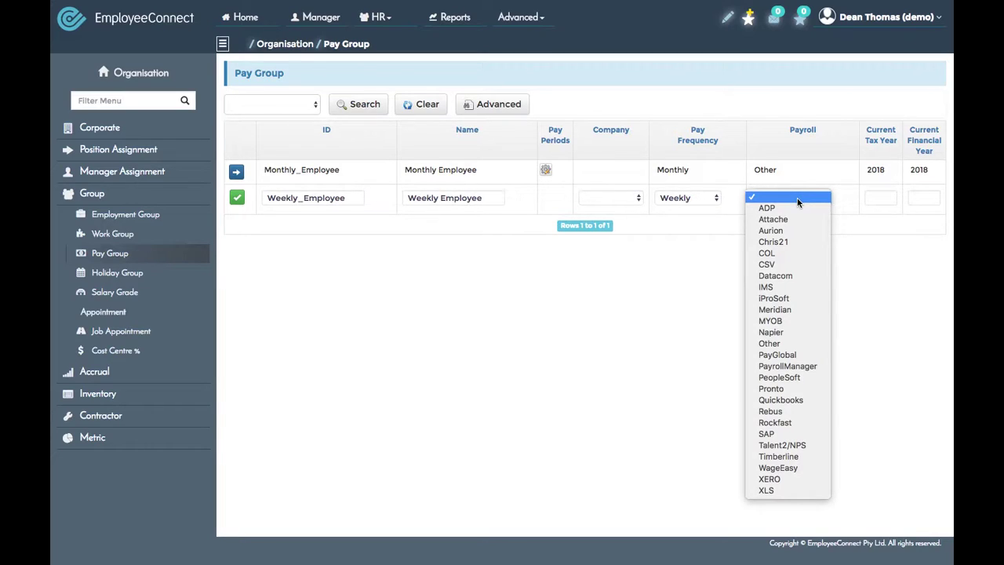
click(798, 201)
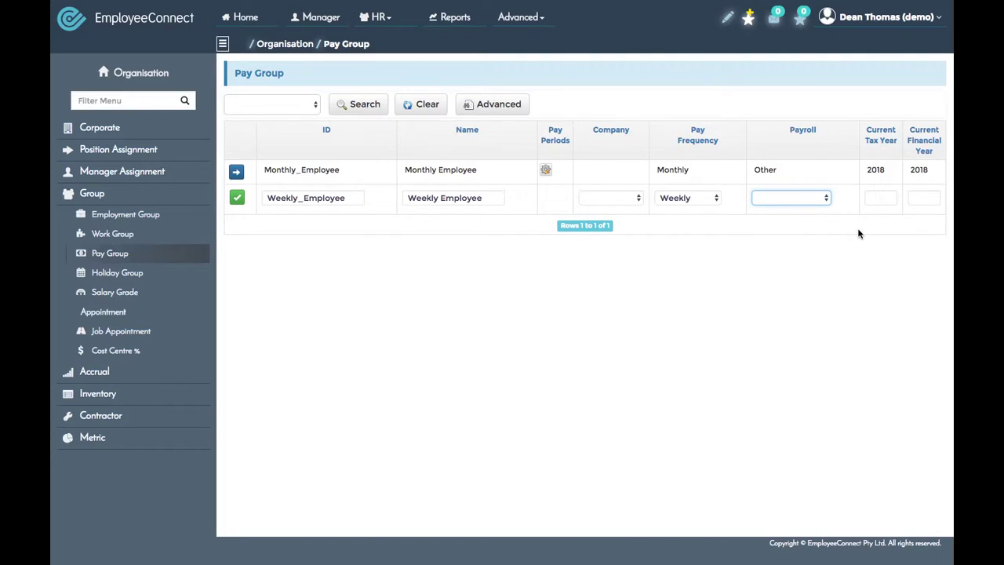
Set the current tax year and current financial year to 2018 and save the new pay group
click(880, 198)
text(2018)
key(Tab)
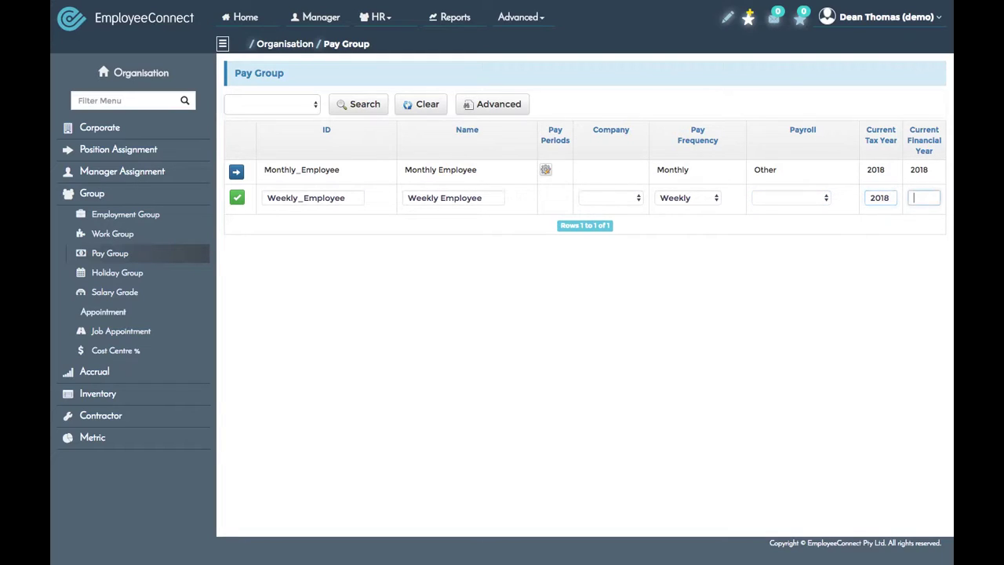
text(2018)
click(238, 199)
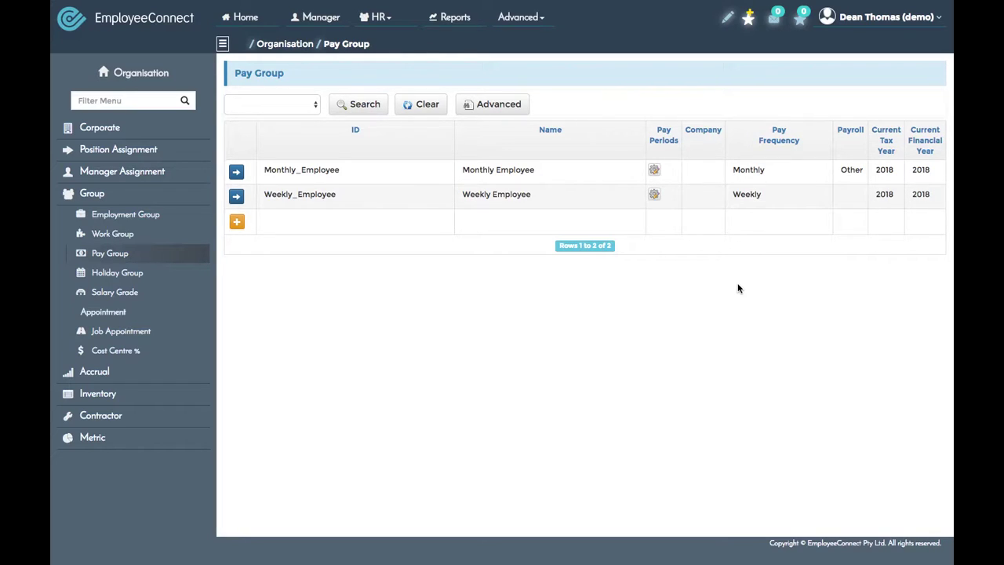
Open the Weekly Employee group's pay periods and start a new period with ID 1, keeping Weekly Employee as the pay group
click(655, 195)
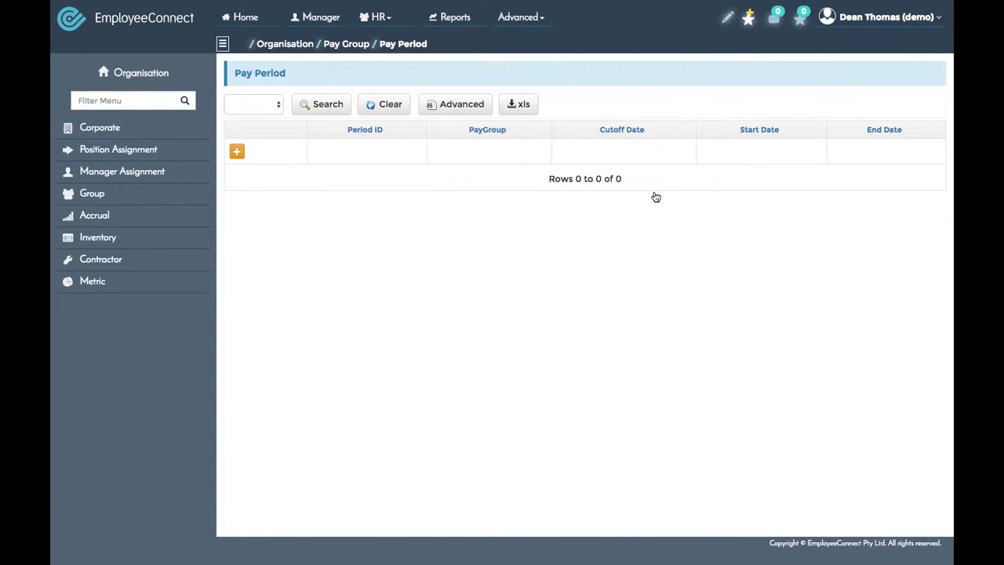
click(238, 153)
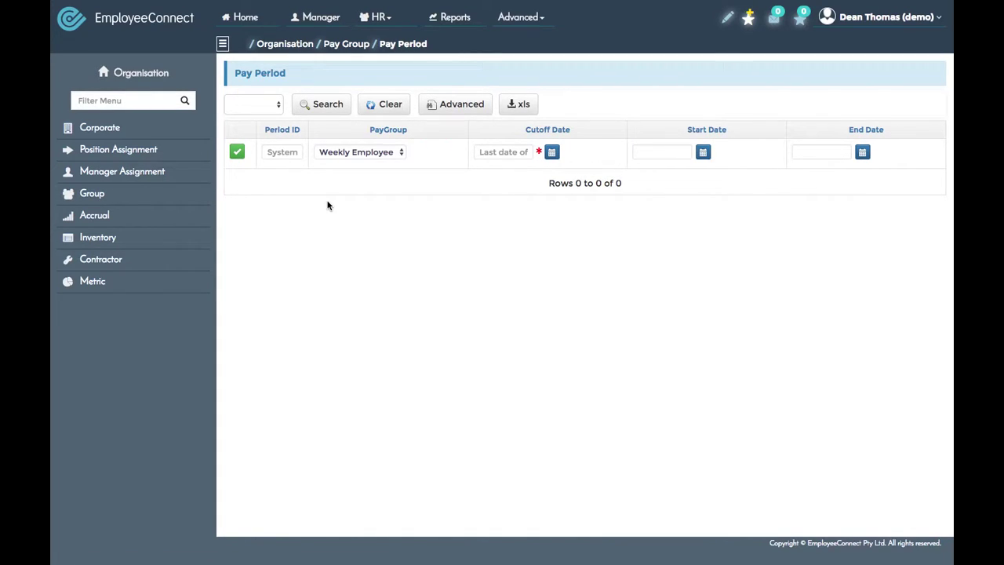
click(282, 152)
click(346, 152)
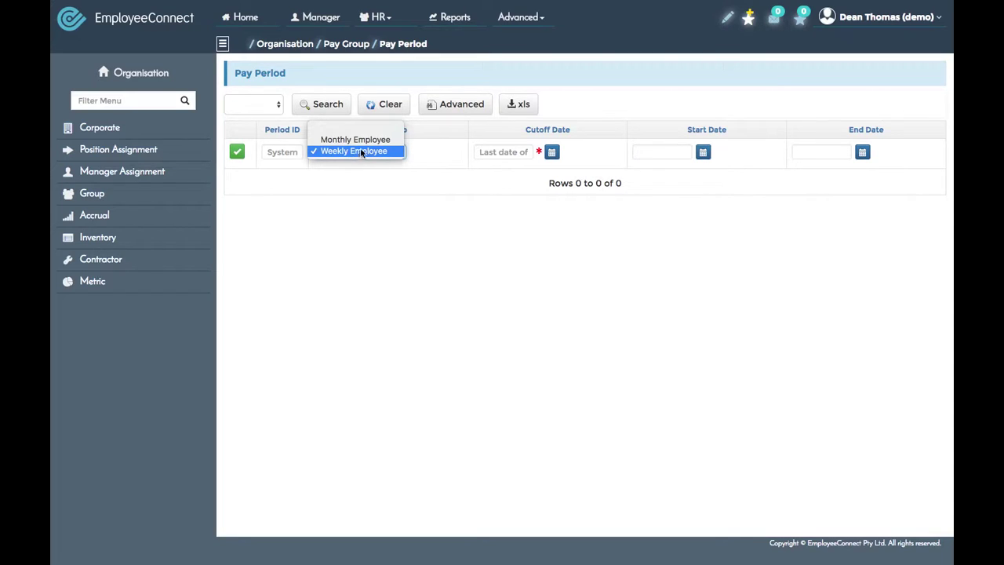
click(382, 150)
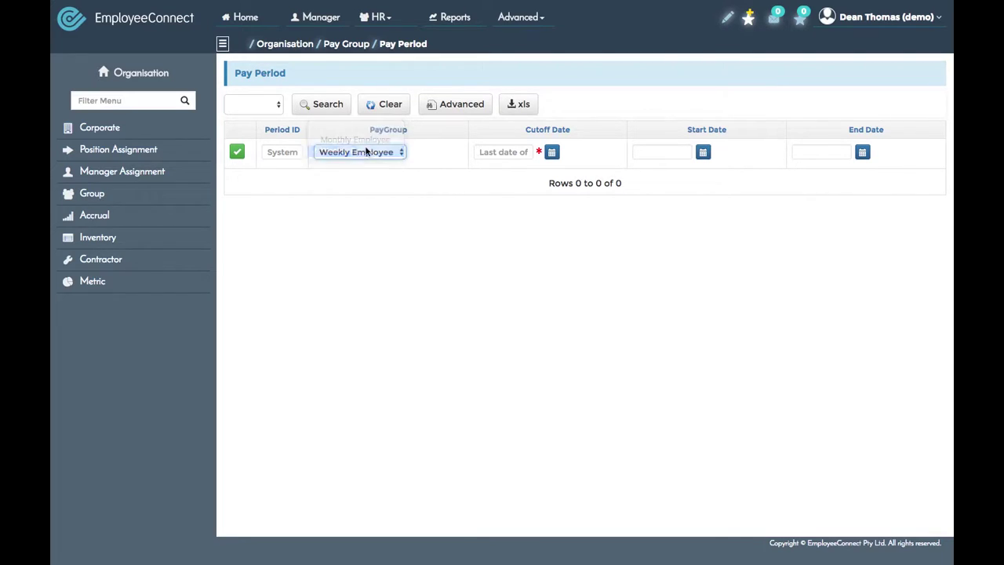
click(289, 151)
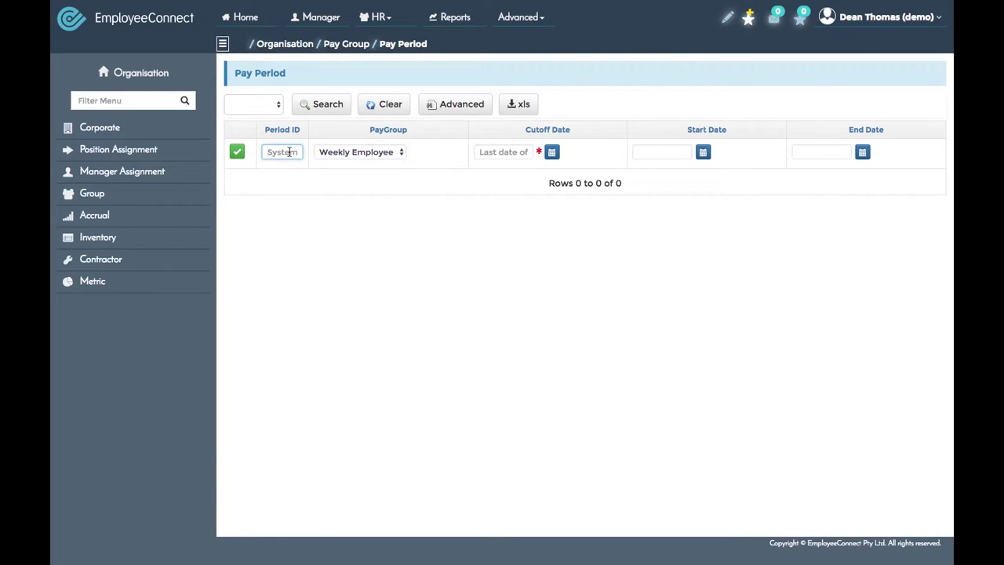
text(1)
click(394, 193)
Set the period's cutoff to 15/09/2017, start to 04/09/2017 and end to 08/09/2017, save it and return to the pay group list
click(552, 152)
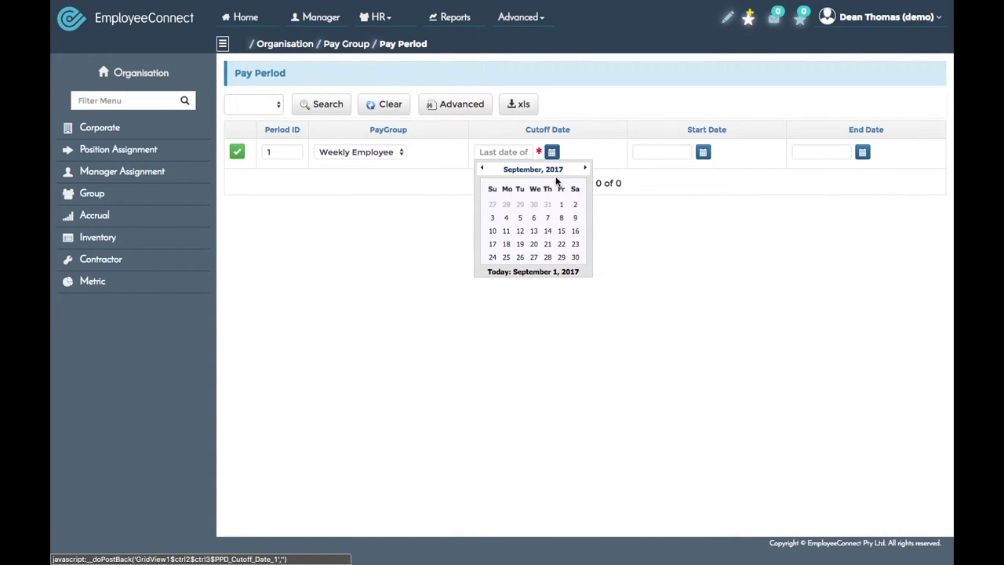
click(562, 231)
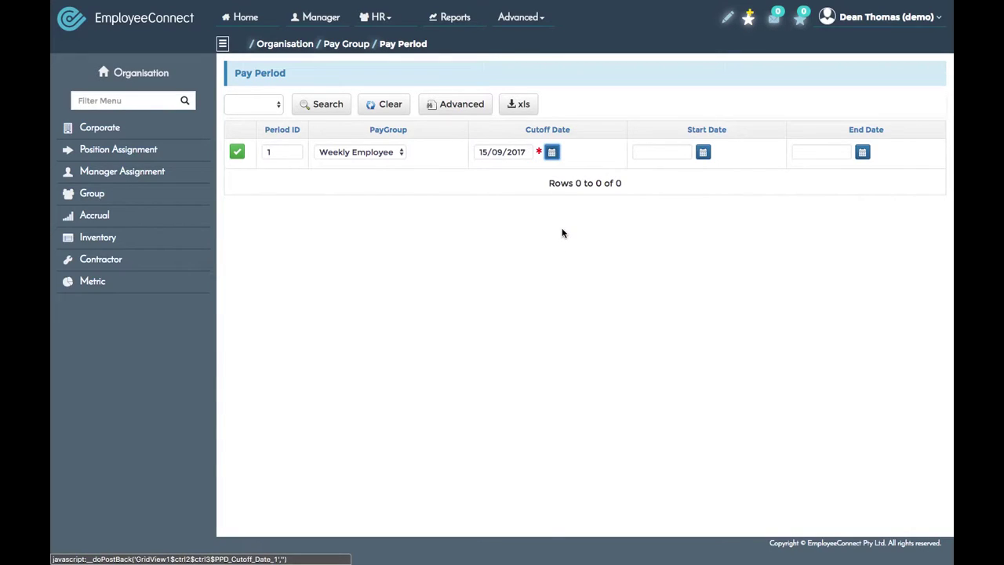
click(704, 152)
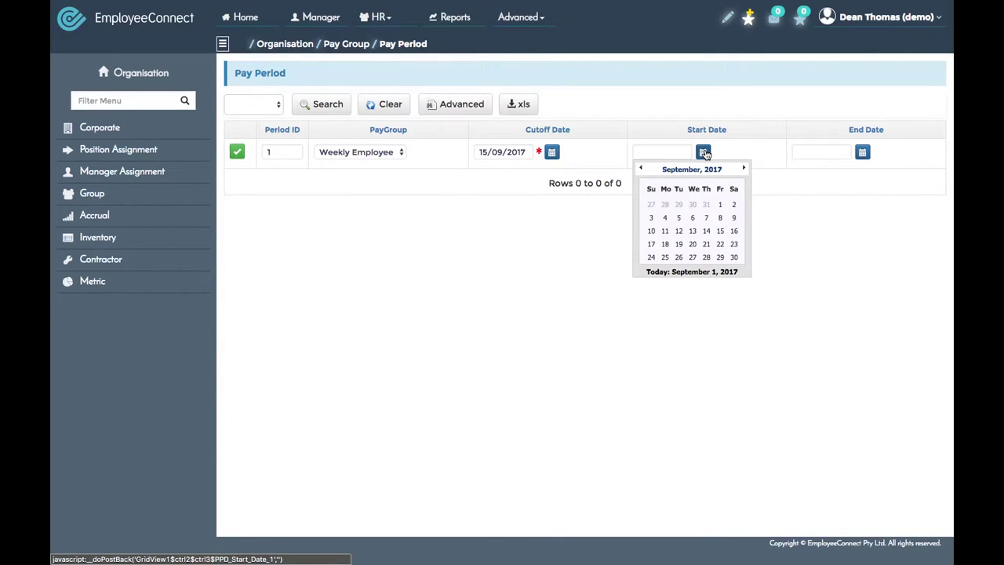
click(663, 219)
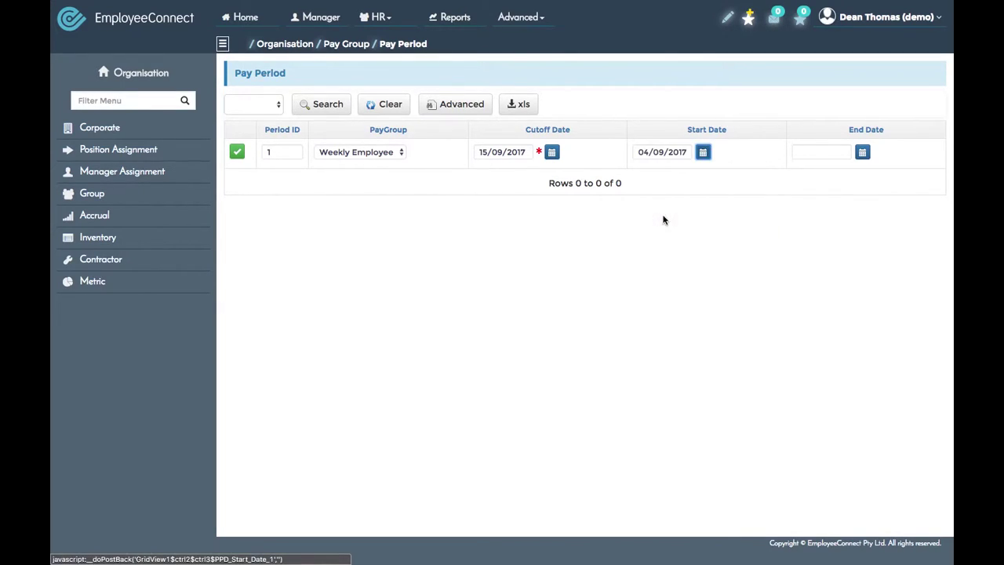
click(862, 154)
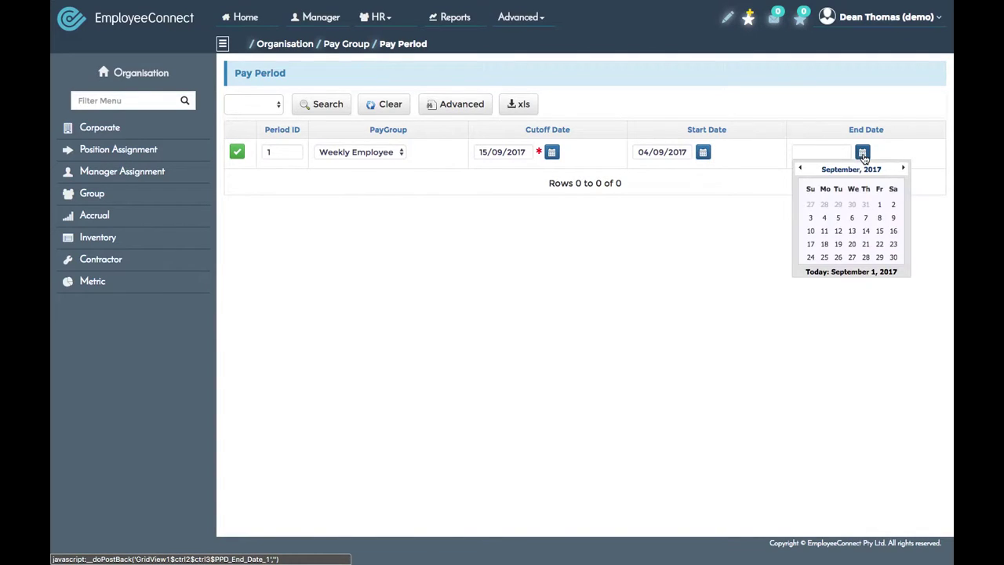
click(879, 218)
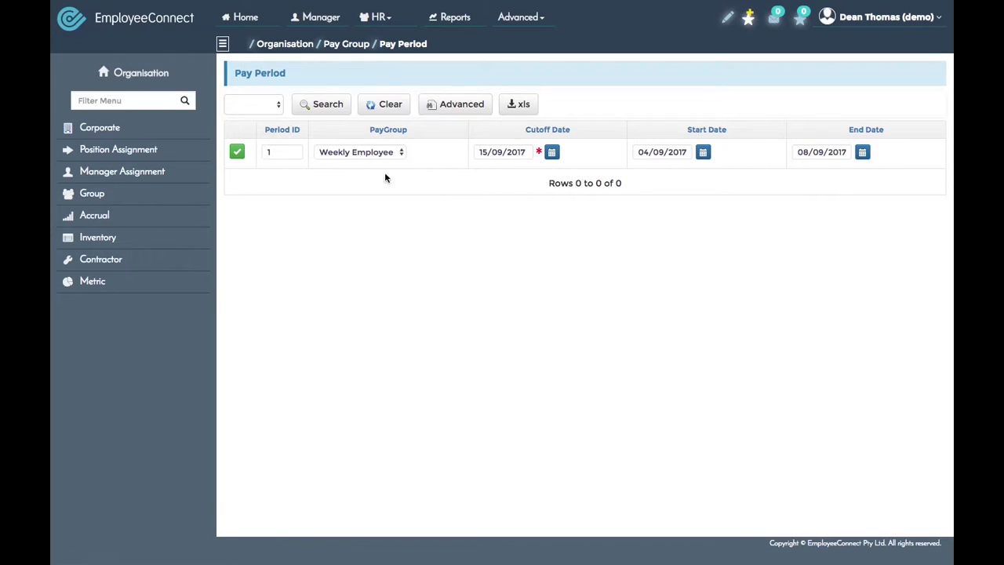
click(237, 152)
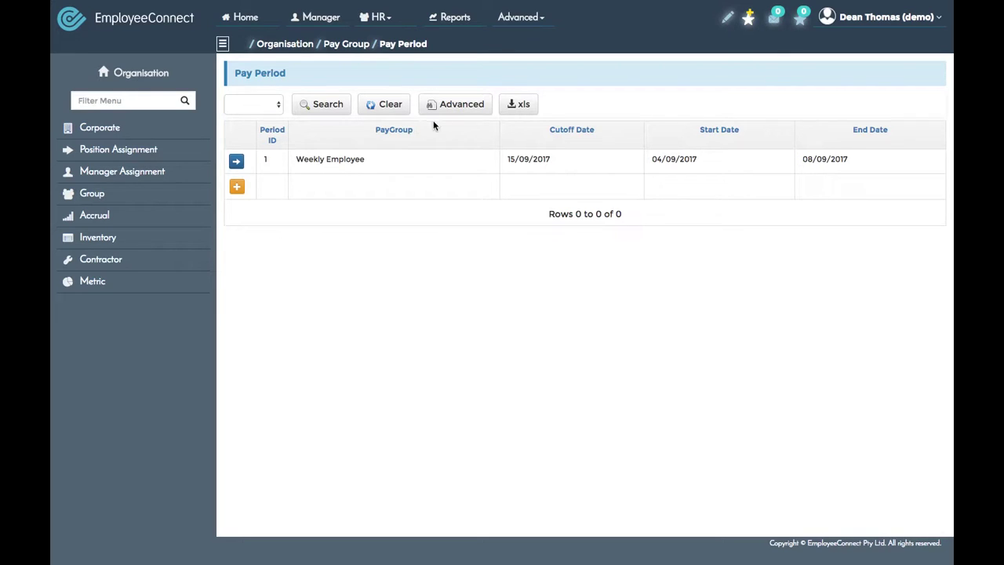
click(350, 45)
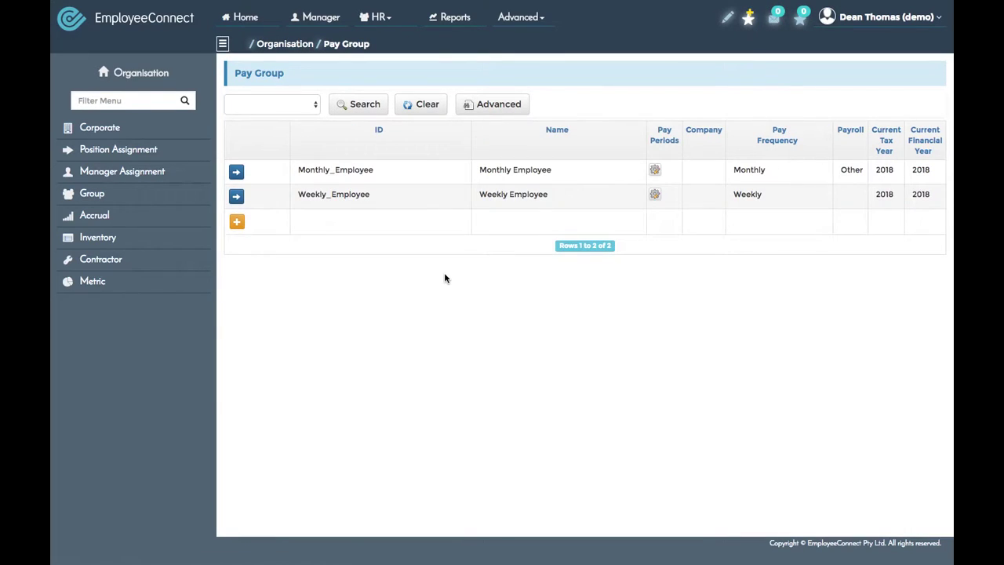